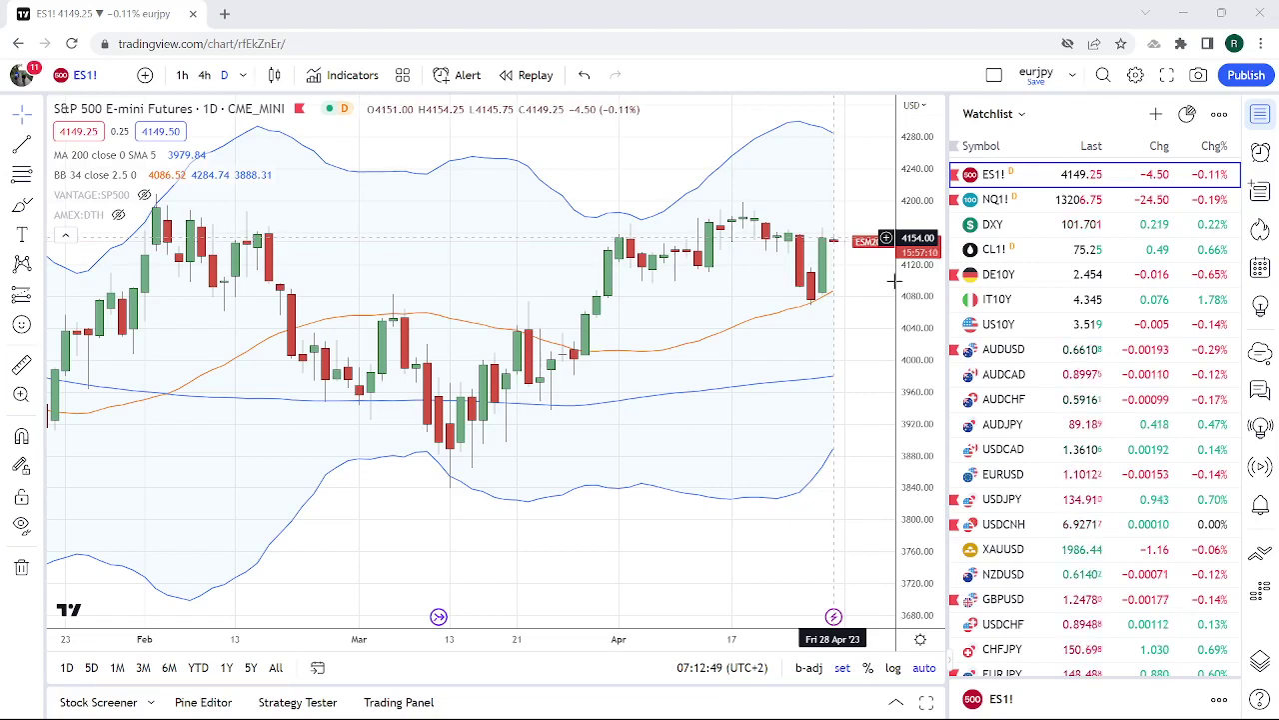
Load USDJPY, check its 1h candles, then return to the daily chart.
left_click(1016, 505)
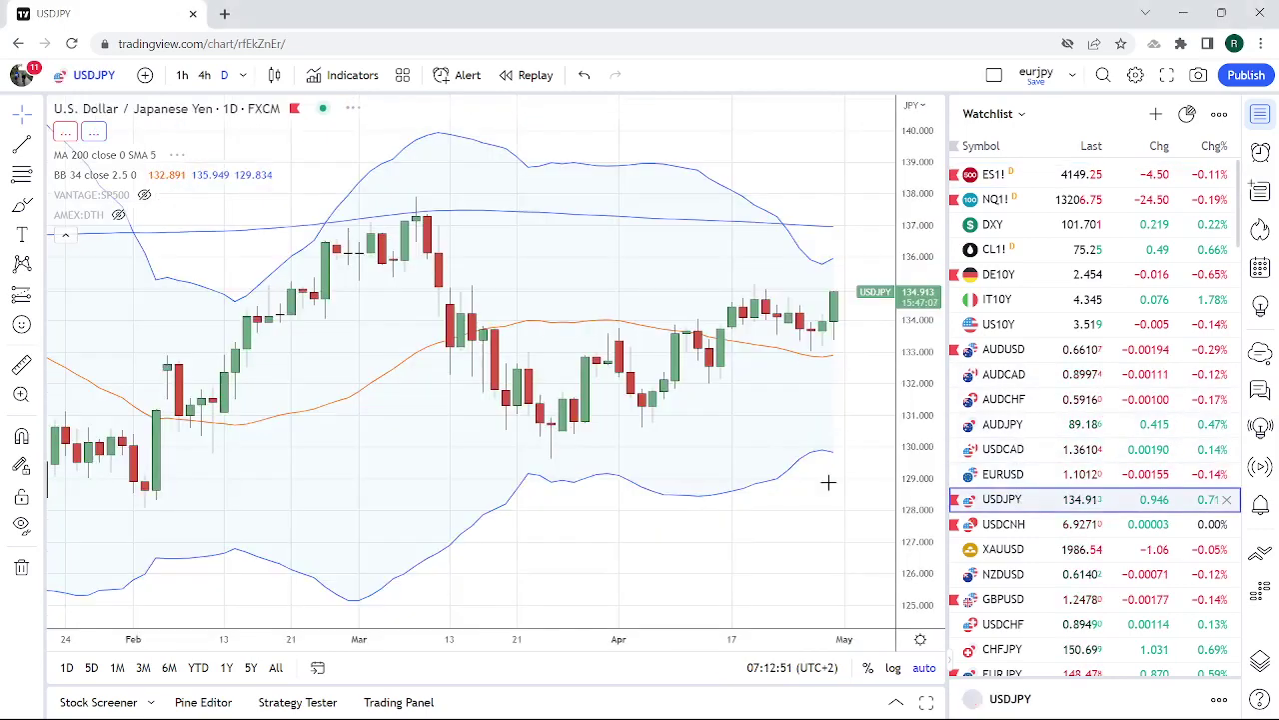
left_click(182, 76)
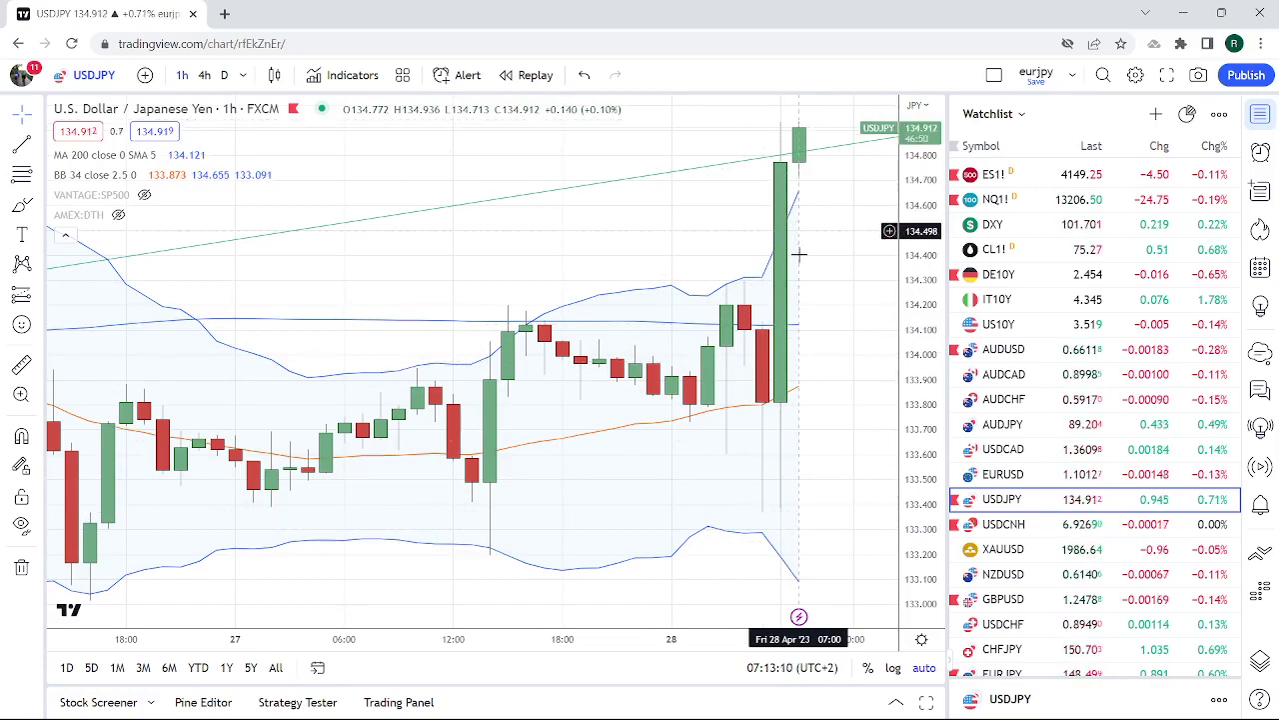
left_click(224, 75)
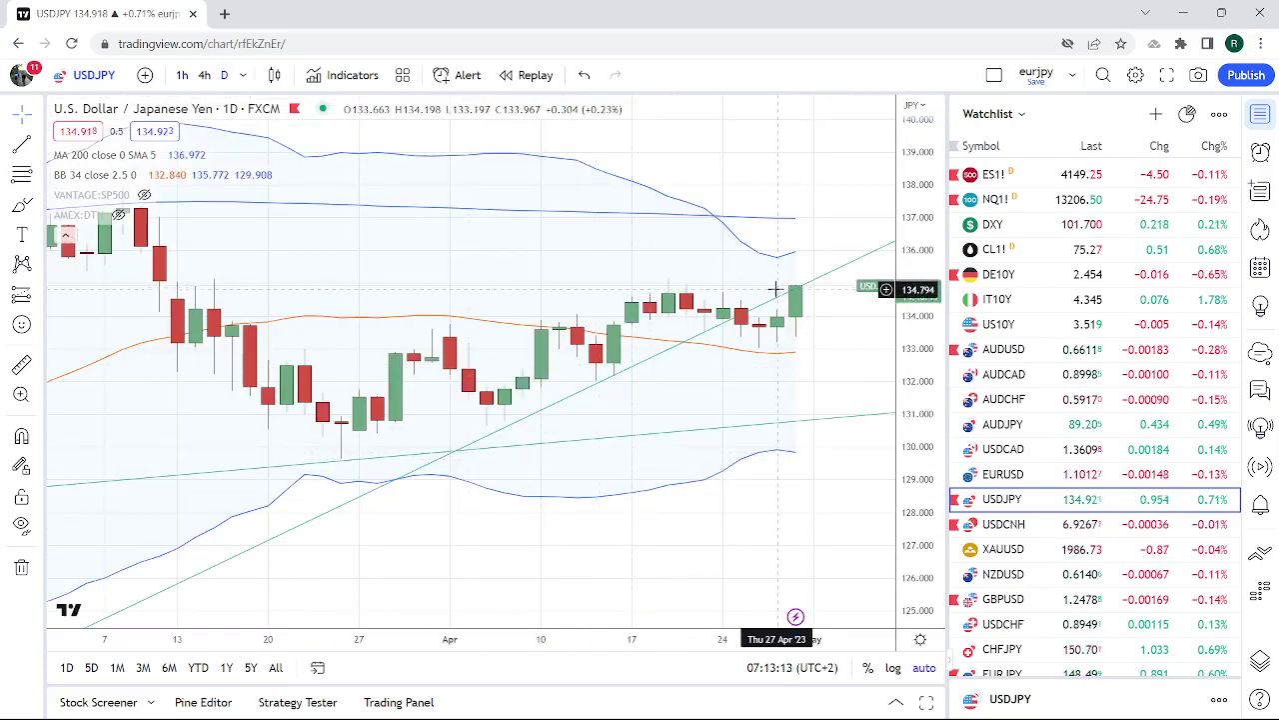
Hide the rising green extended trendline on the USDJPY daily chart.
right_click(655, 358)
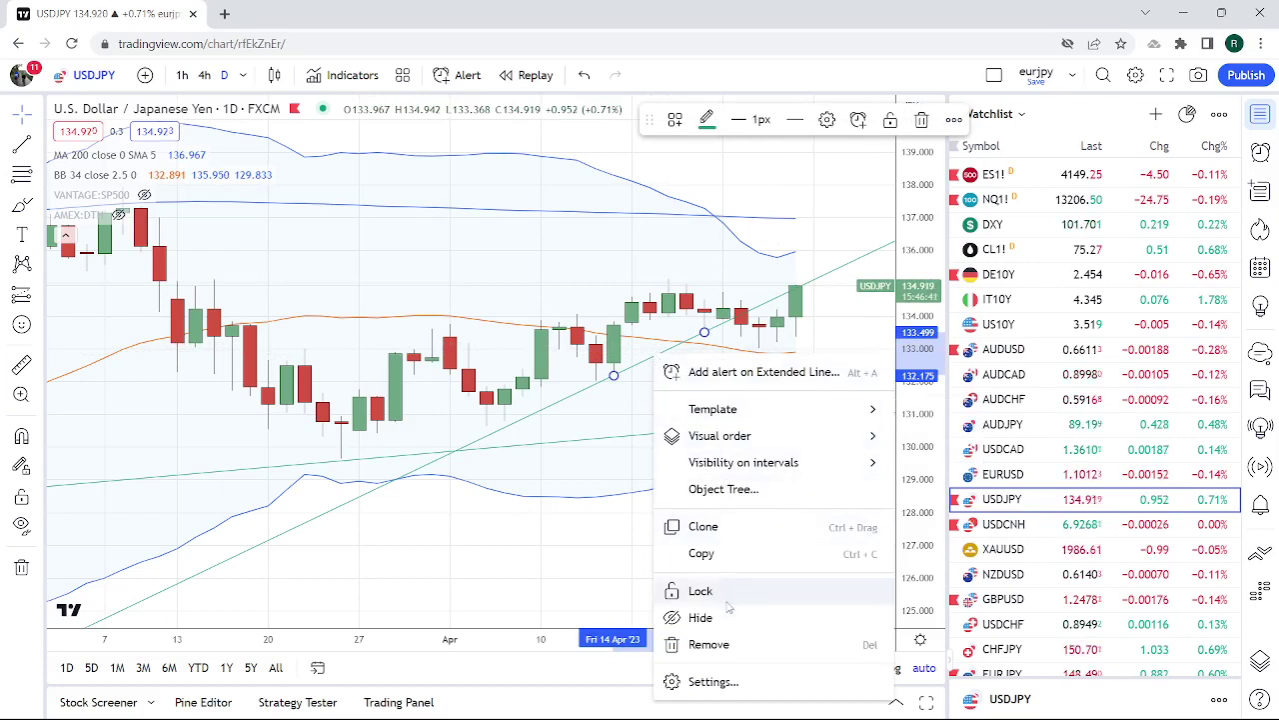
left_click(690, 616)
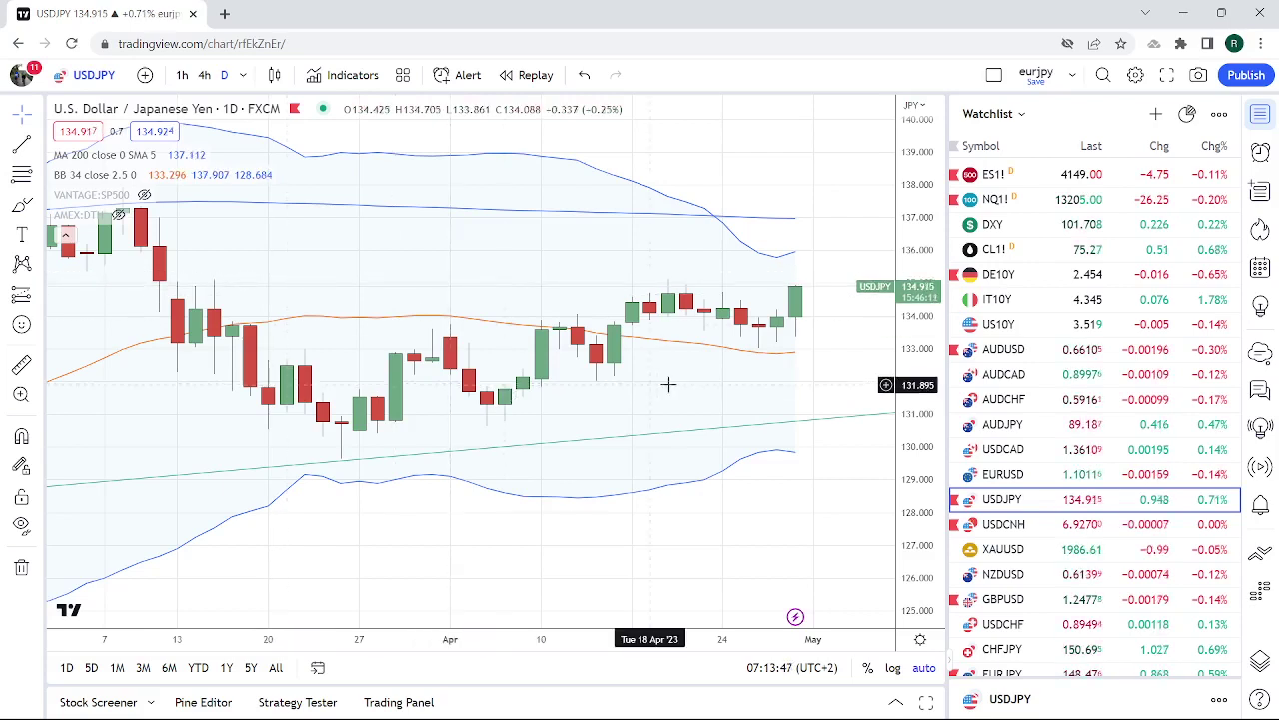
scroll(1015, 391, "down", 1)
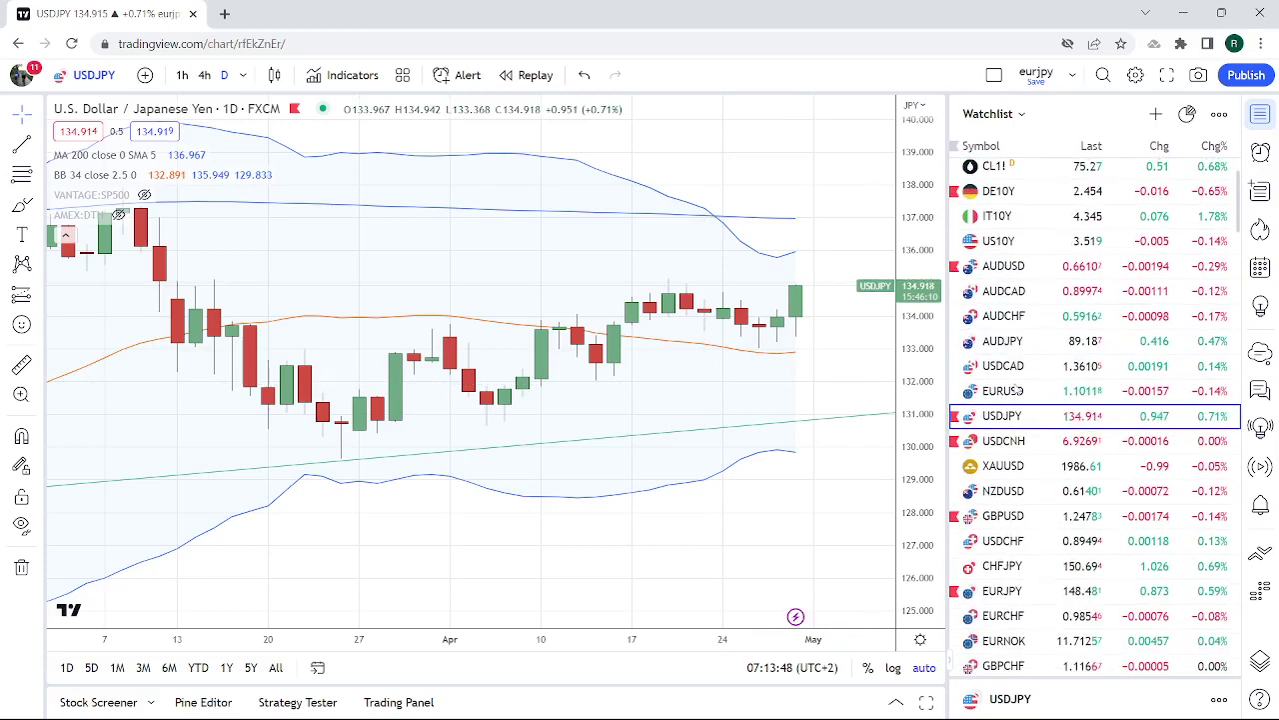
Load USDCHF from the watchlist on 1h candles.
left_click(1005, 541)
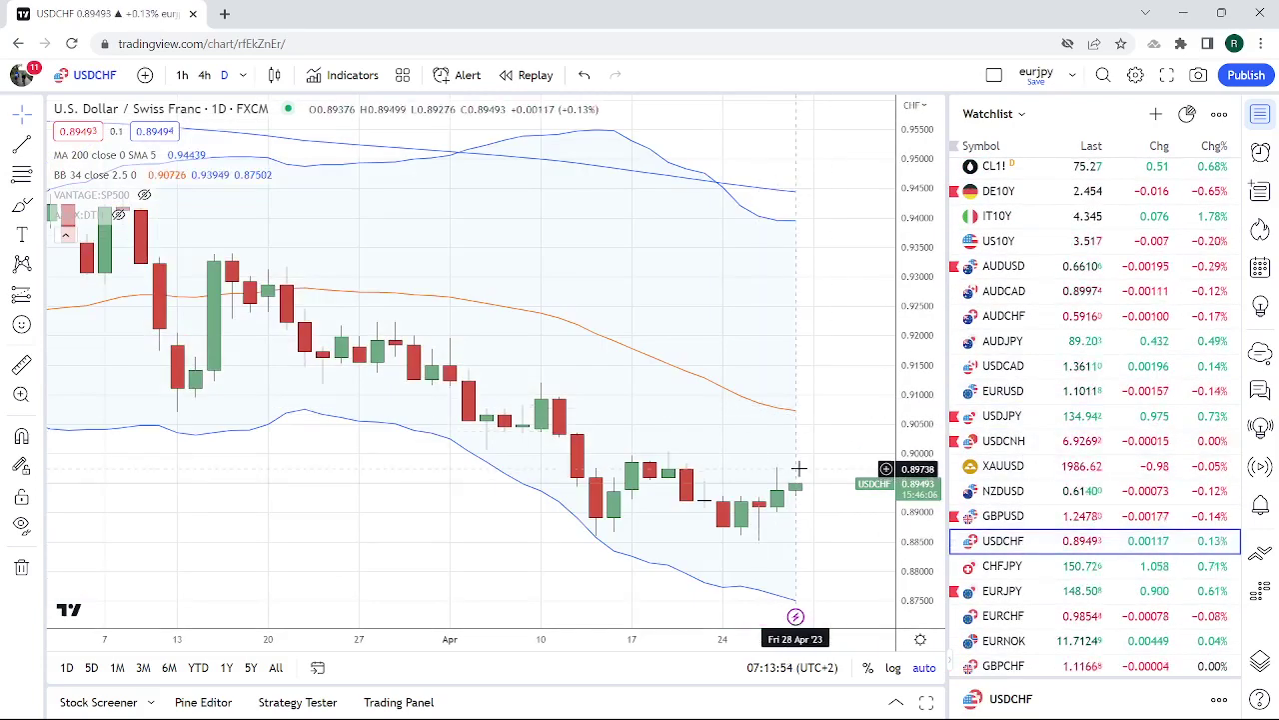
left_click(184, 77)
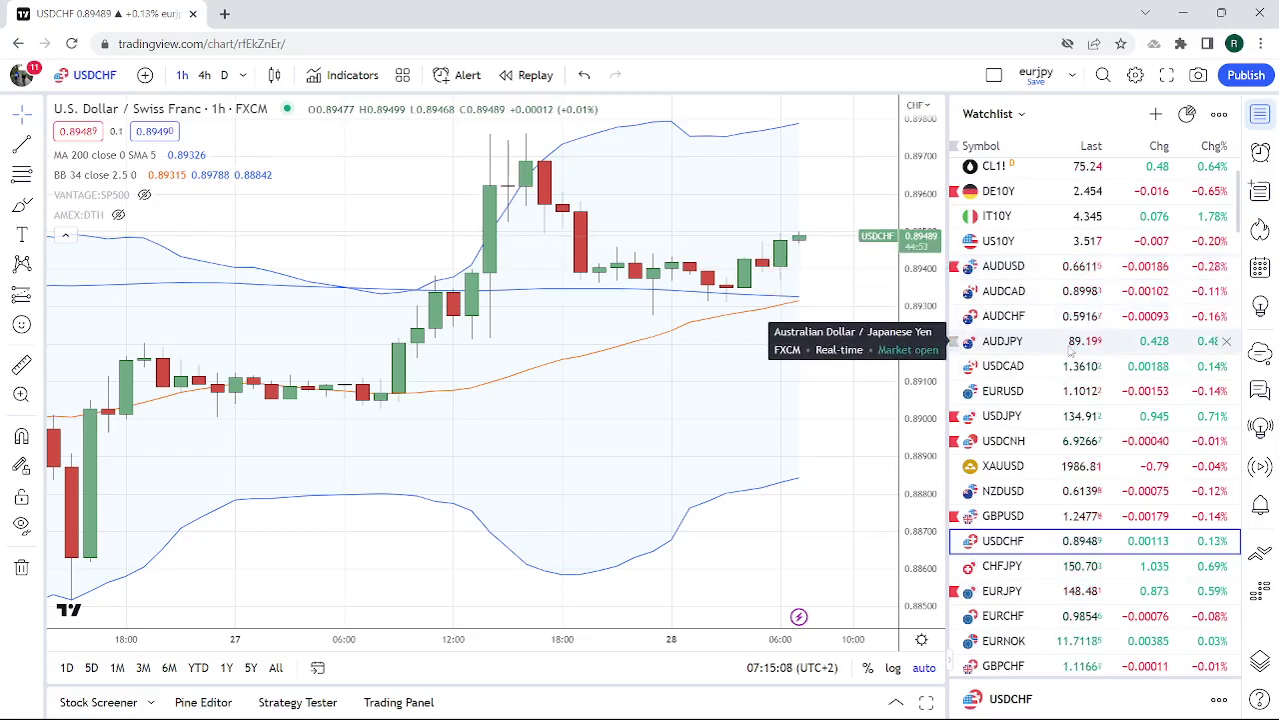
Load GBPUSD and zoom through its hourly candles.
left_click(1070, 516)
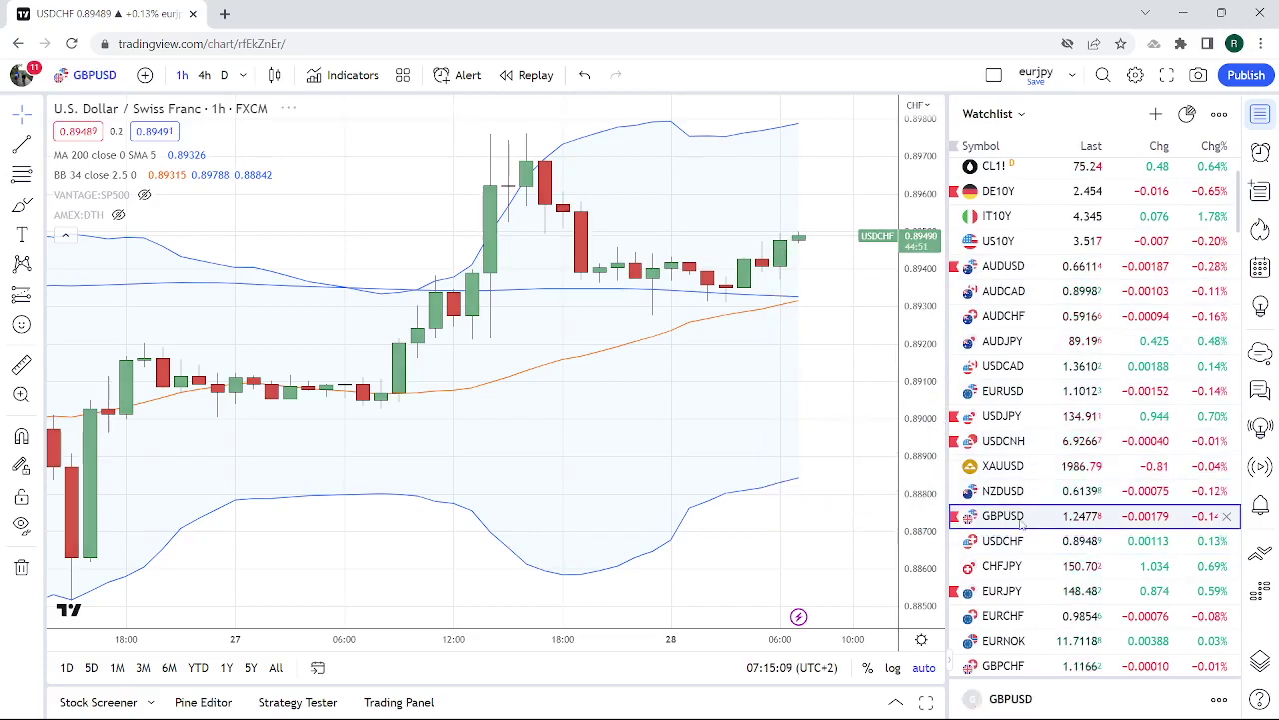
scroll(647, 441, "down", 2)
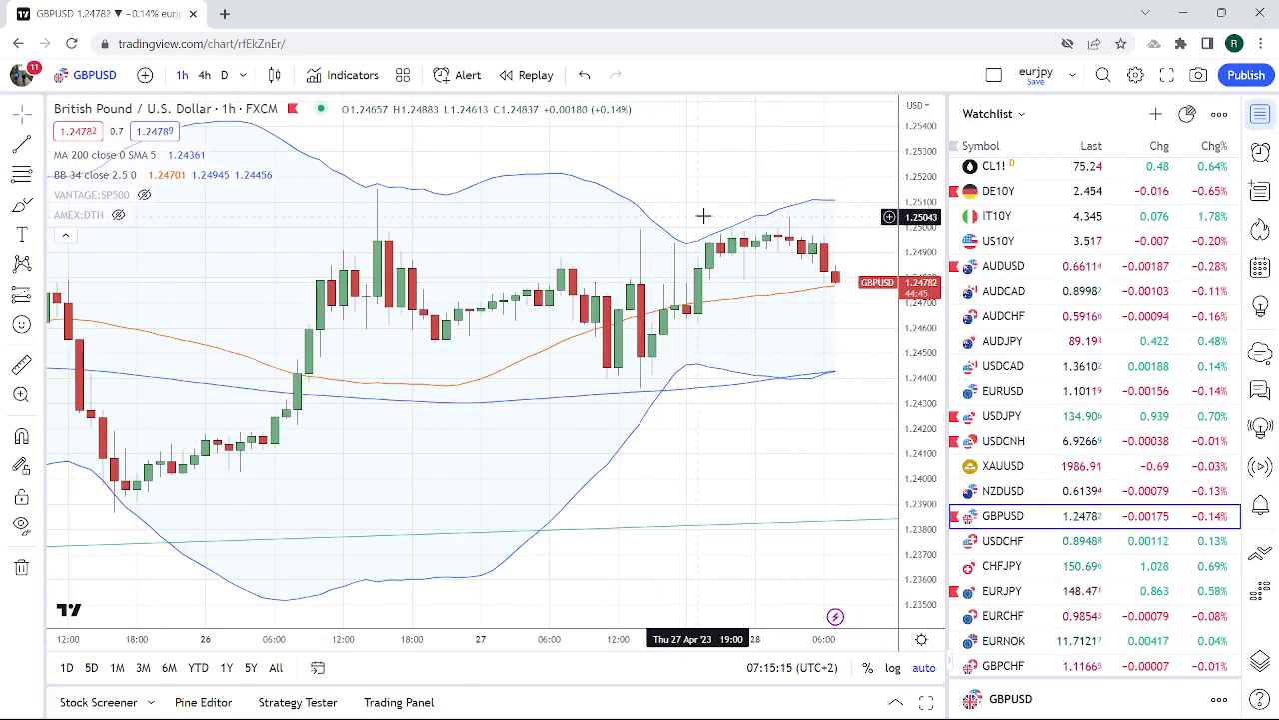
scroll(704, 216, "down", 3)
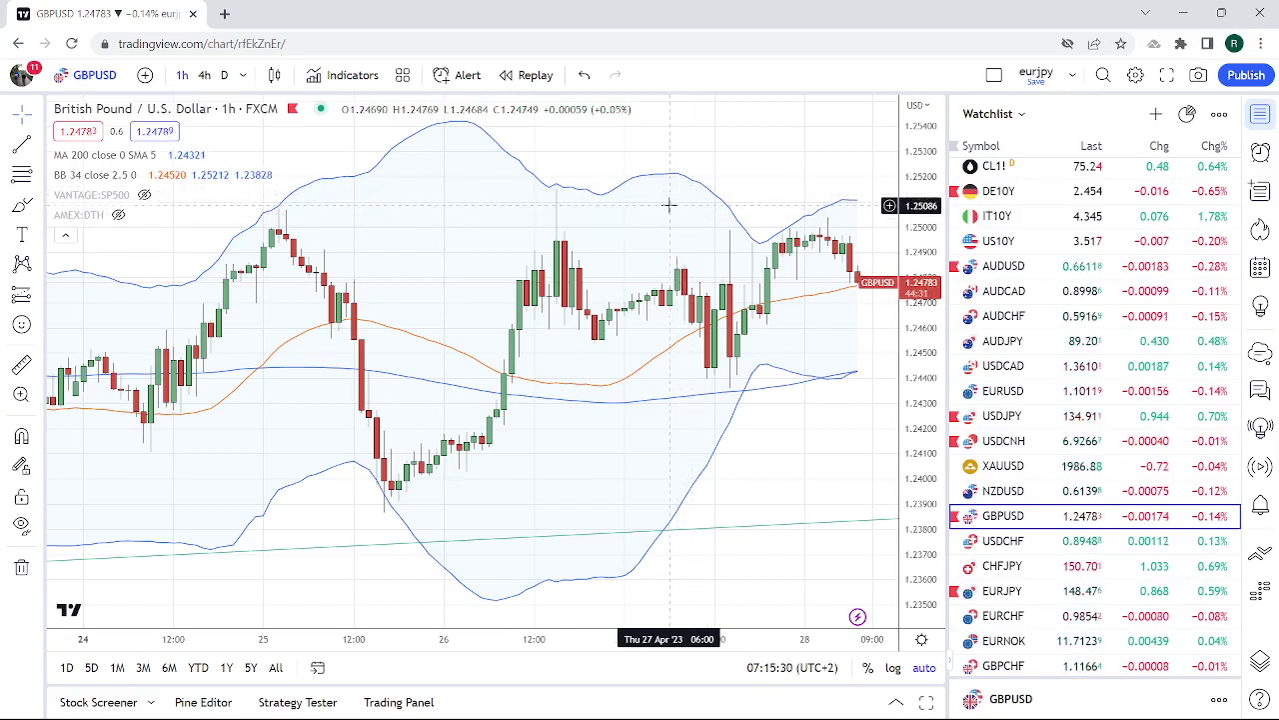
scroll(667, 186, "down", 4)
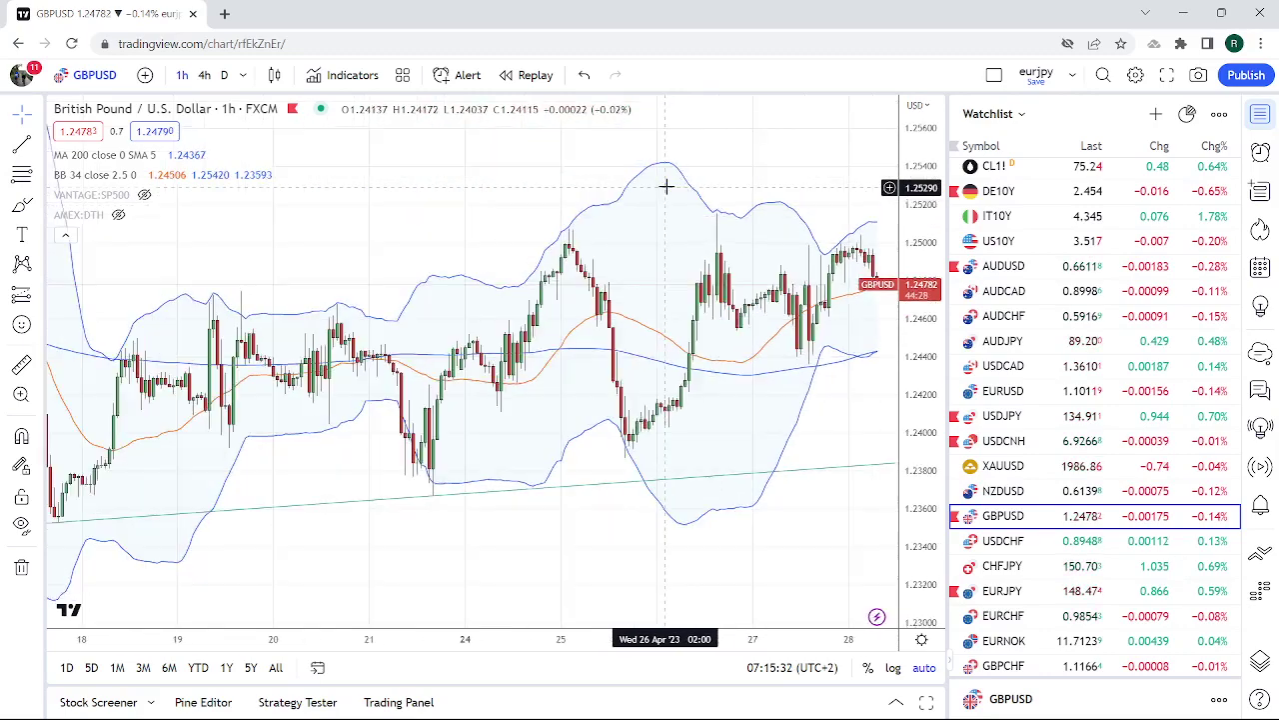
scroll(667, 186, "up", 6)
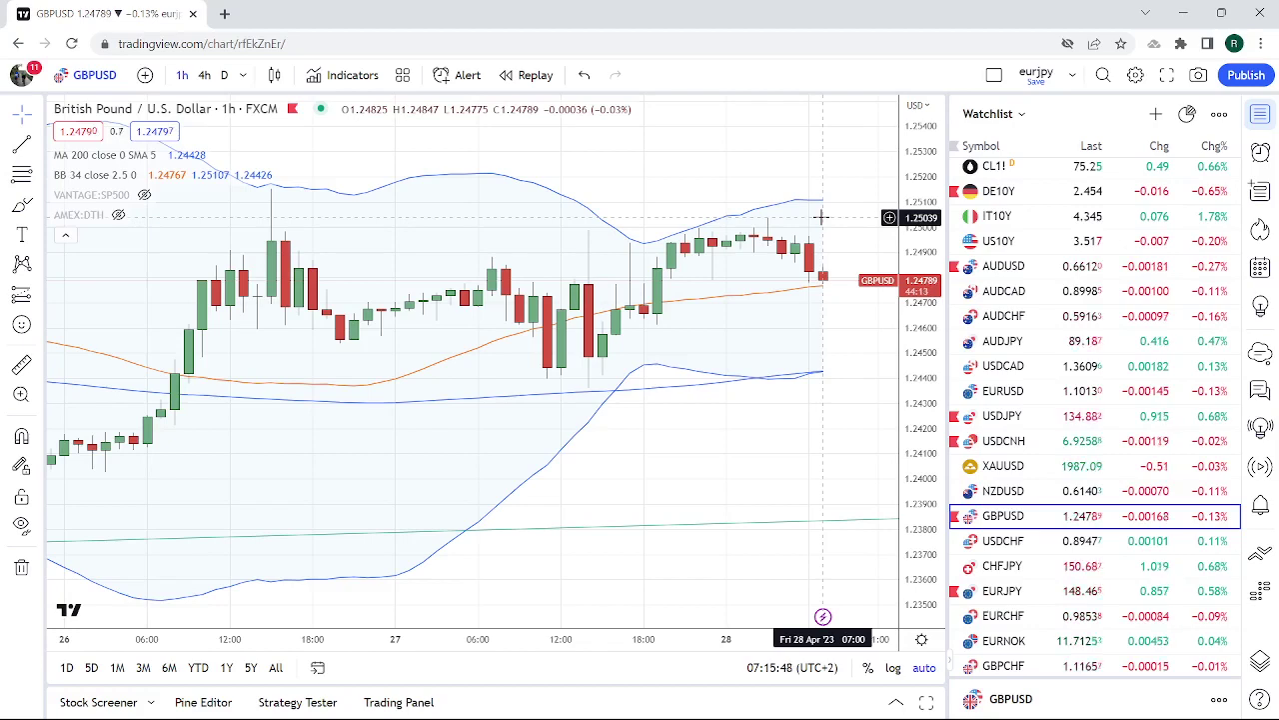
Switch GBPUSD to daily candles and zoom in and out to review them.
left_click(225, 76)
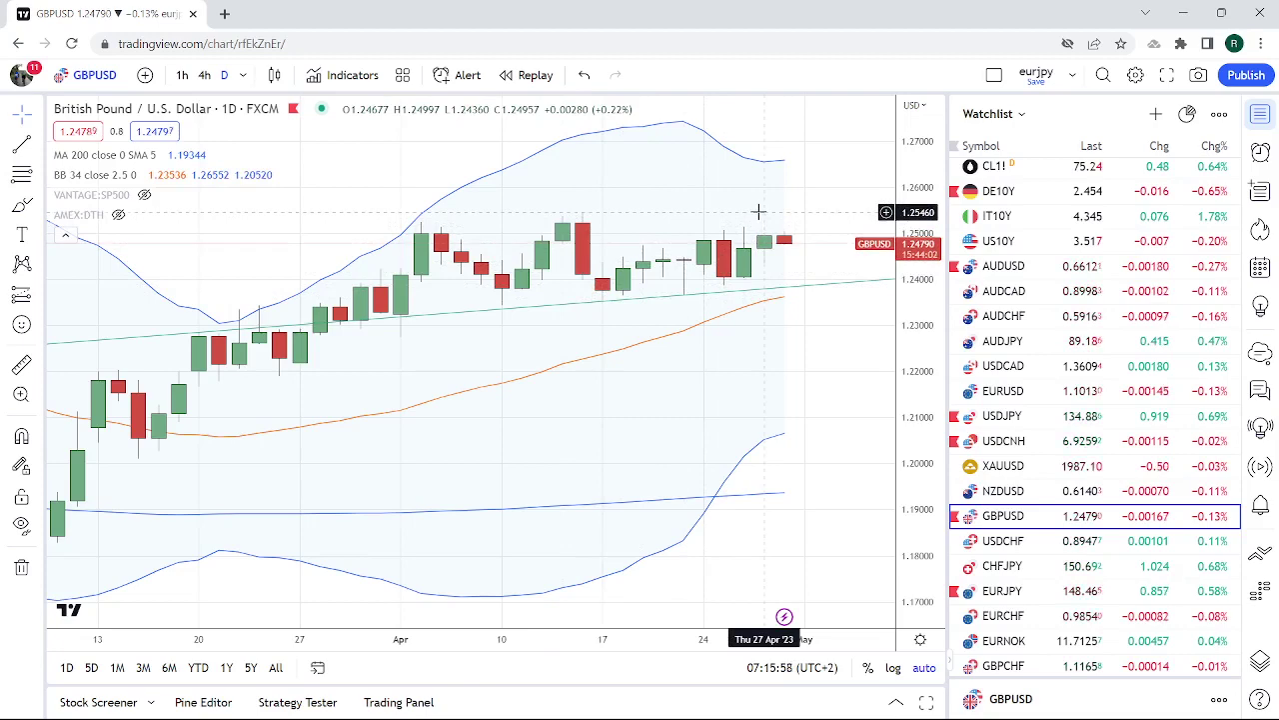
scroll(757, 212, "down", 4)
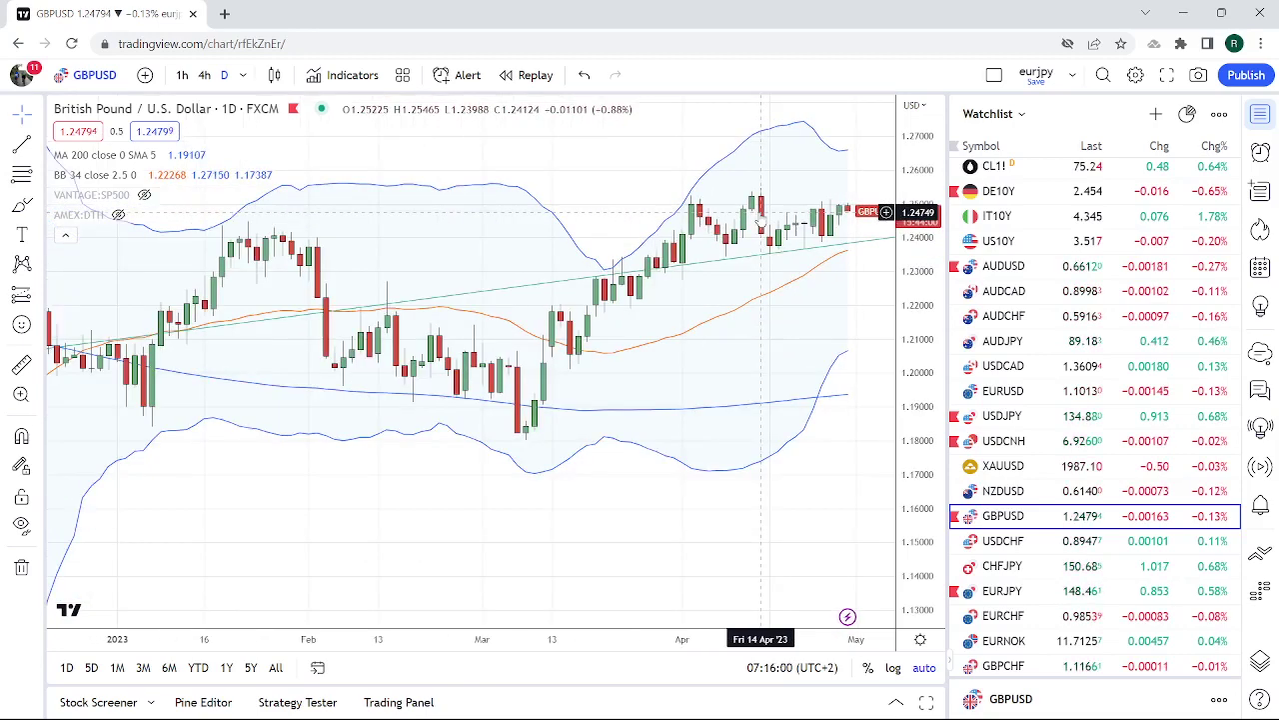
scroll(779, 190, "down", 3)
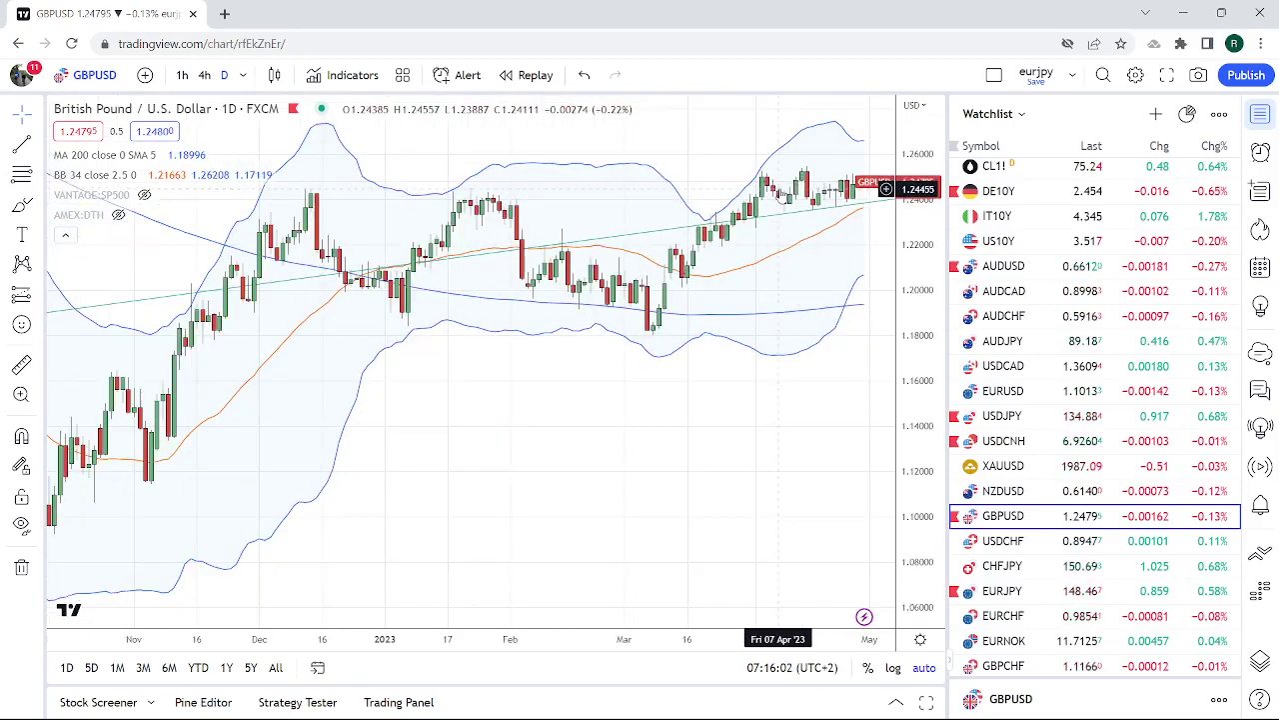
scroll(782, 195, "down", 5)
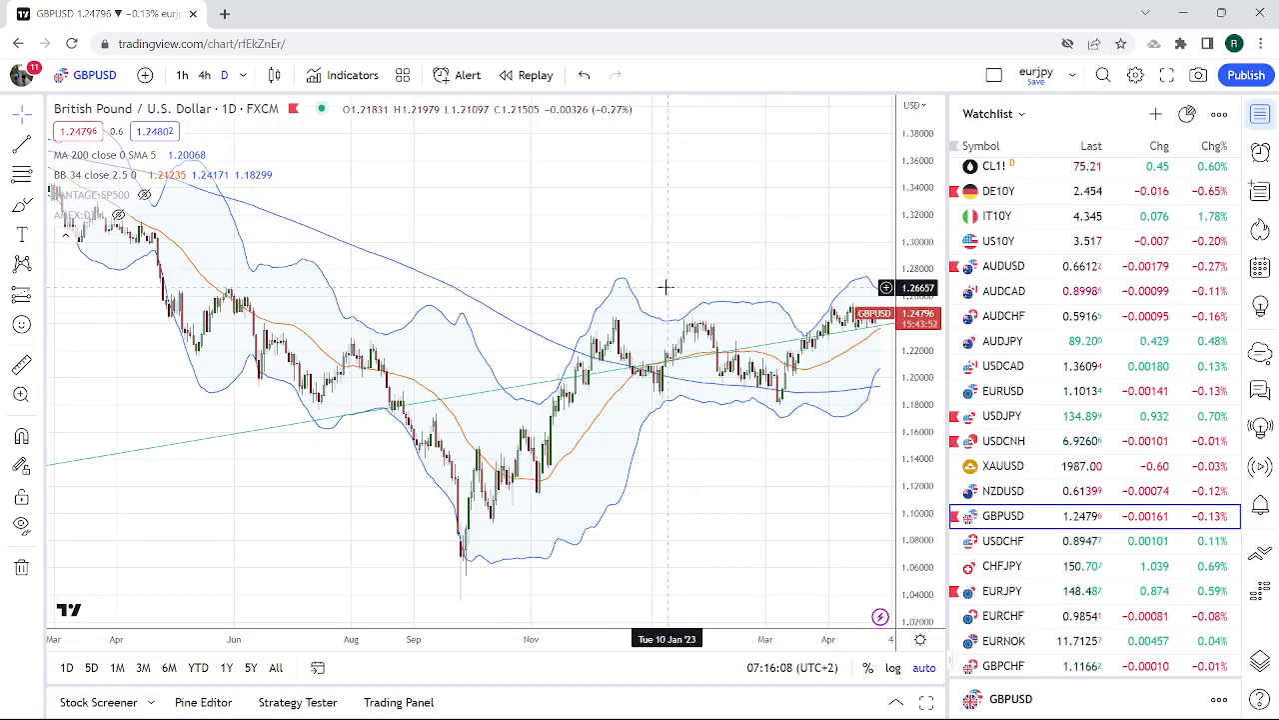
scroll(335, 310, "up", 3)
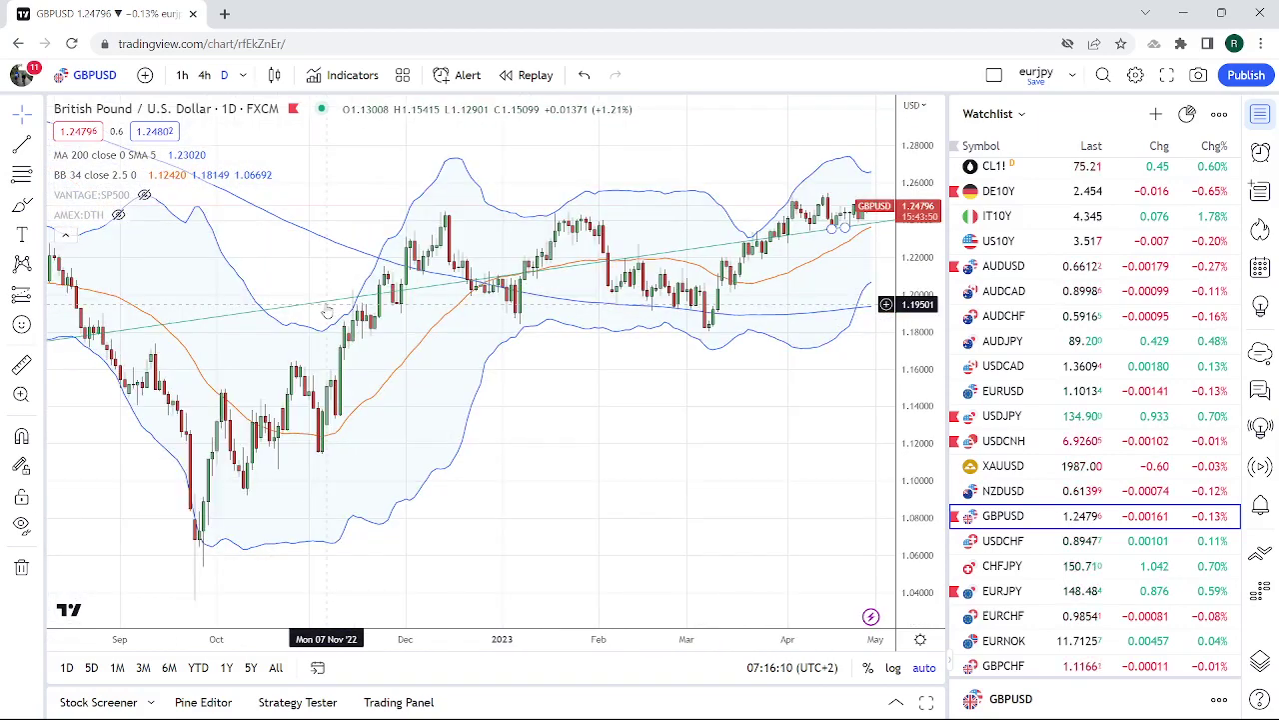
scroll(603, 280, "up", 2)
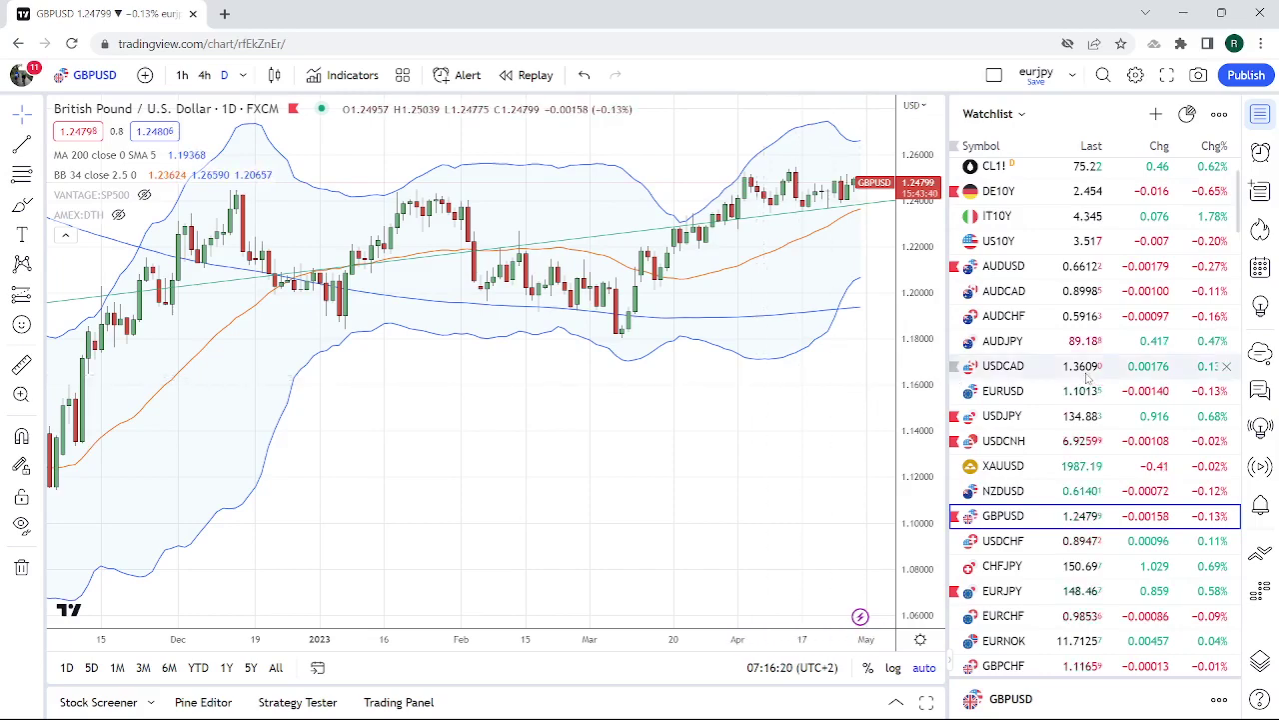
Load USDCAD on daily candles and scroll through the watchlist, ending back at the top.
left_click(1004, 367)
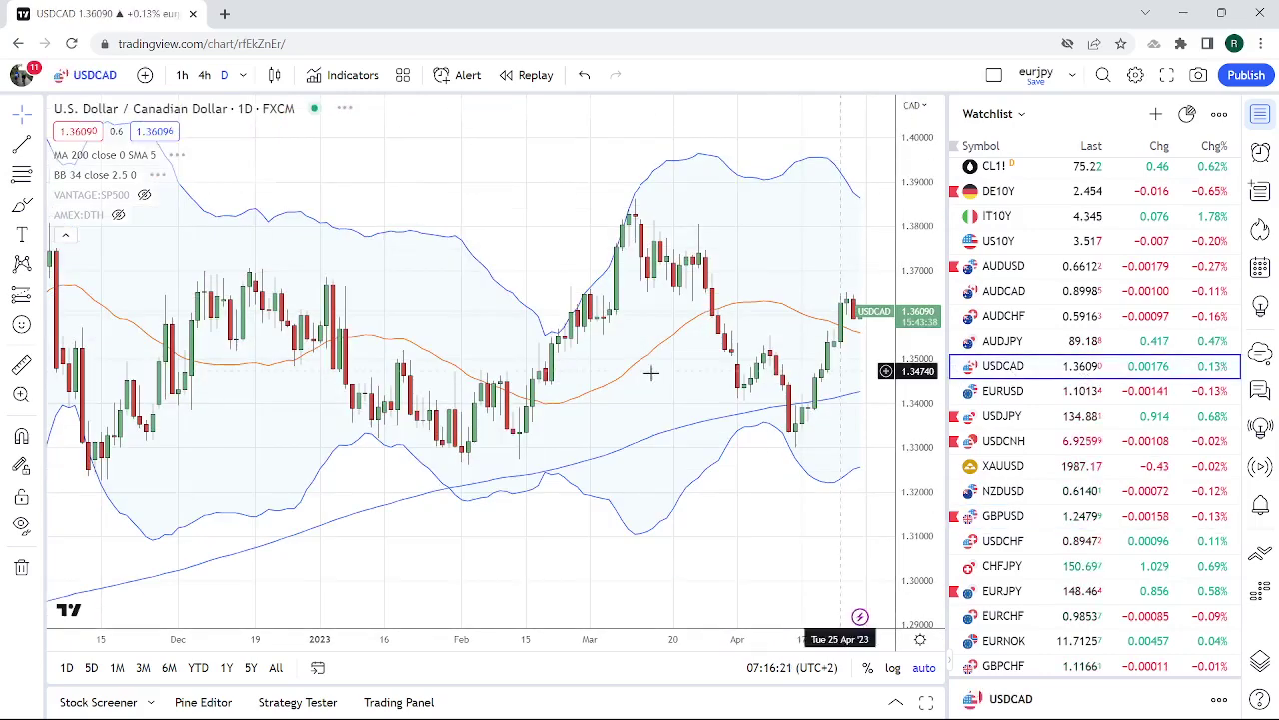
scroll(495, 375, "up", 5)
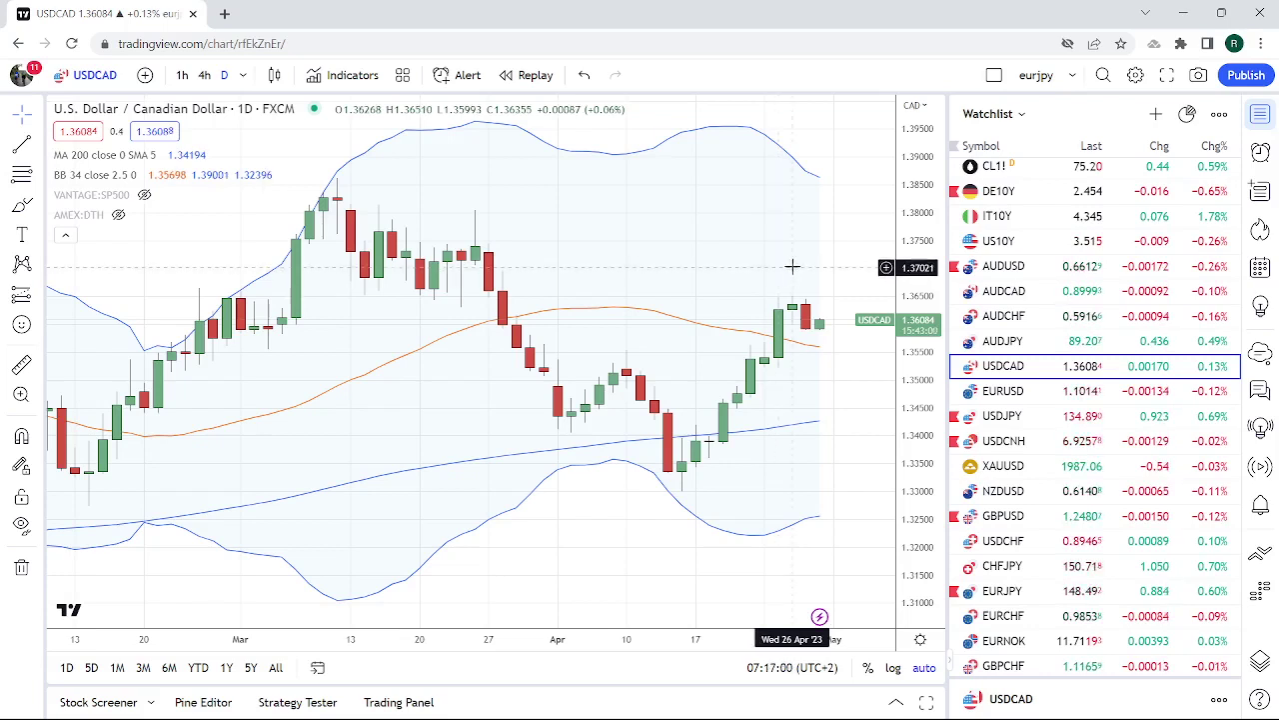
scroll(1025, 290, "down", 3)
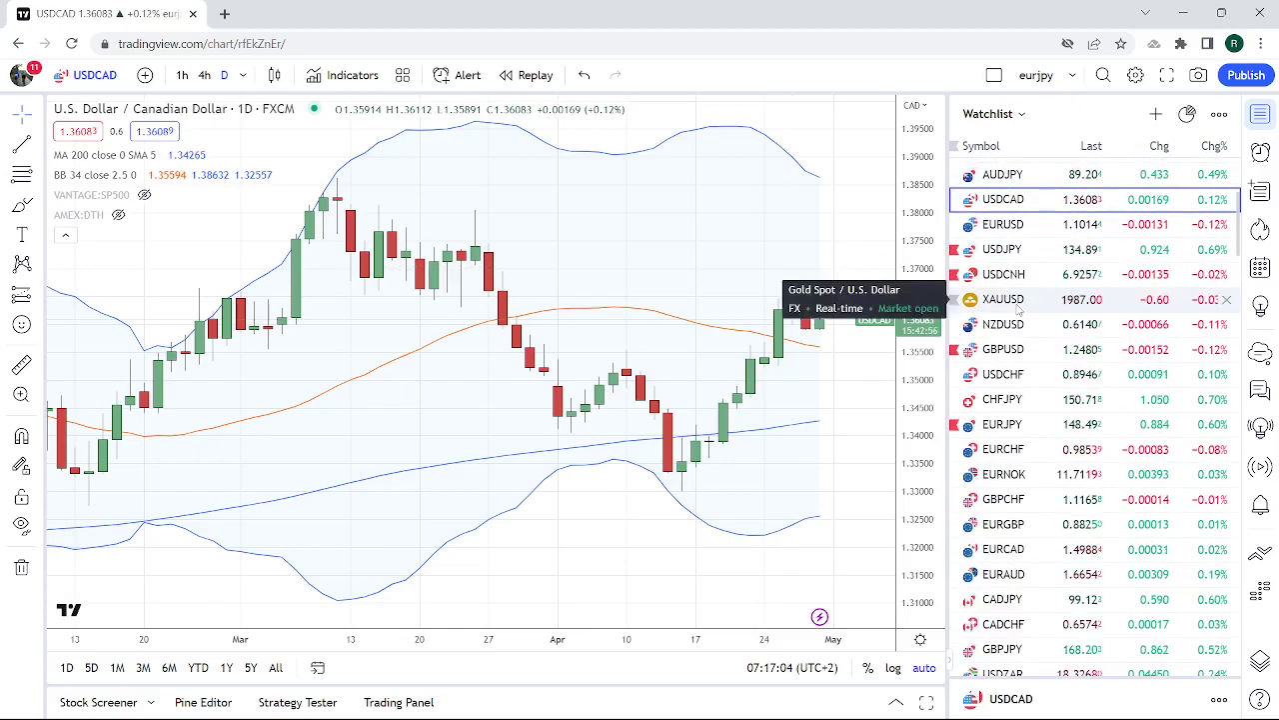
scroll(1017, 310, "down", 2)
scroll(1015, 310, "down", 2)
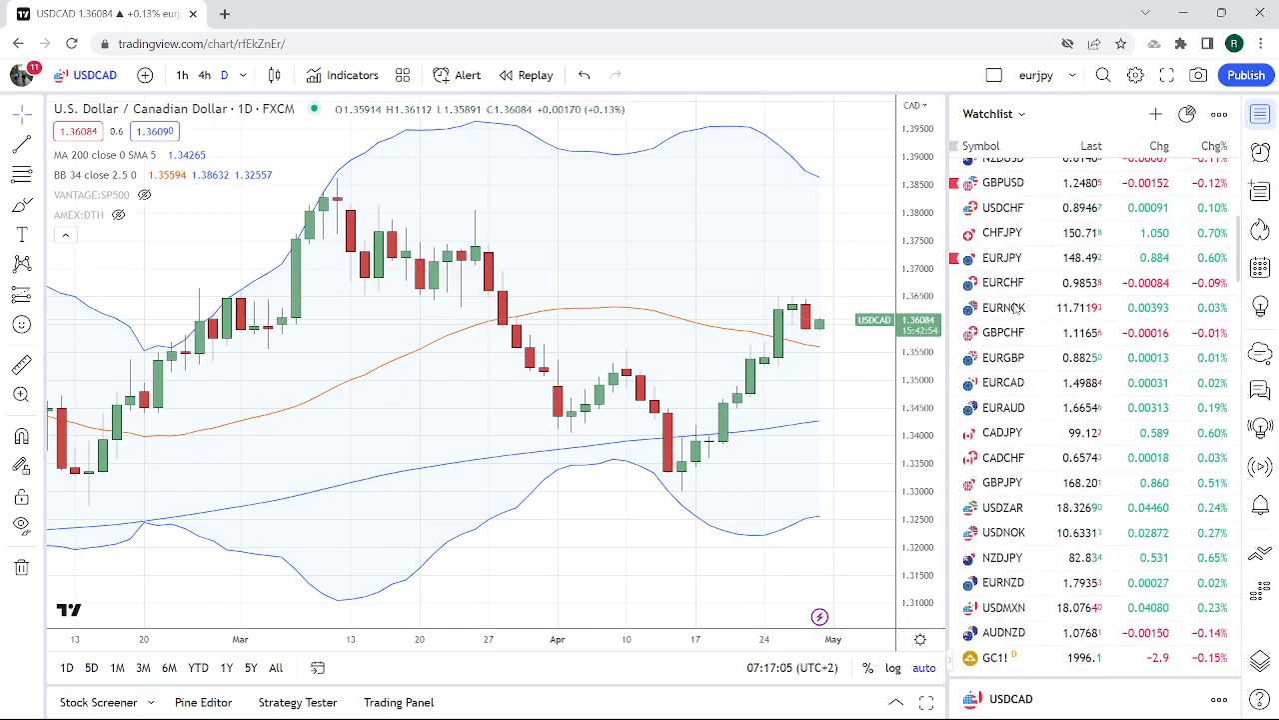
scroll(1017, 310, "down", 2)
scroll(1015, 315, "up", 5)
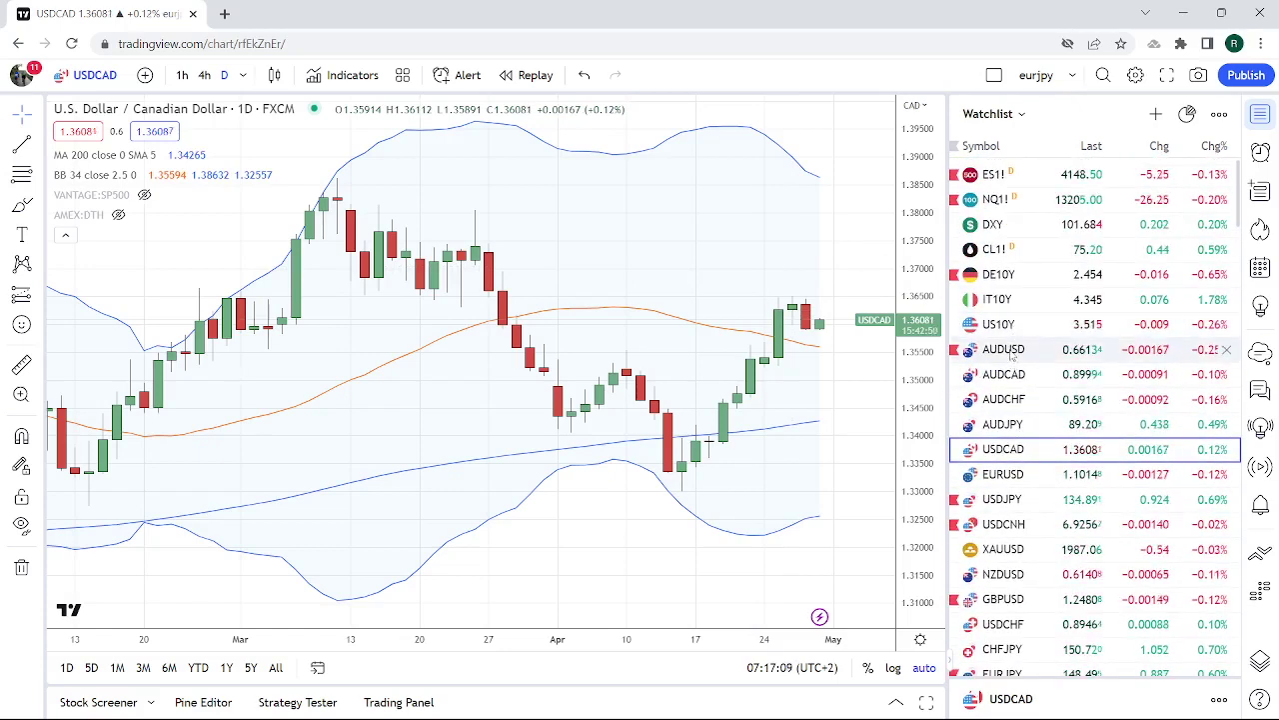
Load AUDUSD and set its chart to the 60-minute (1h) interval.
left_click(1008, 351)
scroll(400, 390, "down", 2)
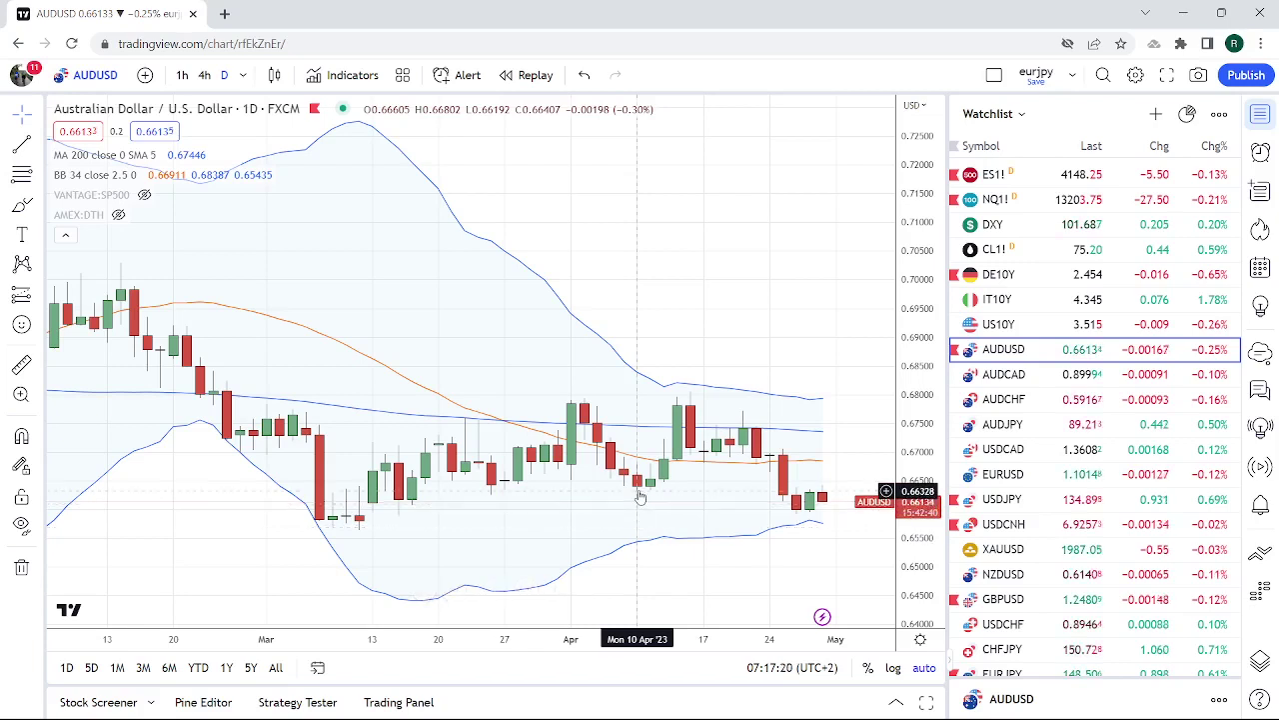
type("60")
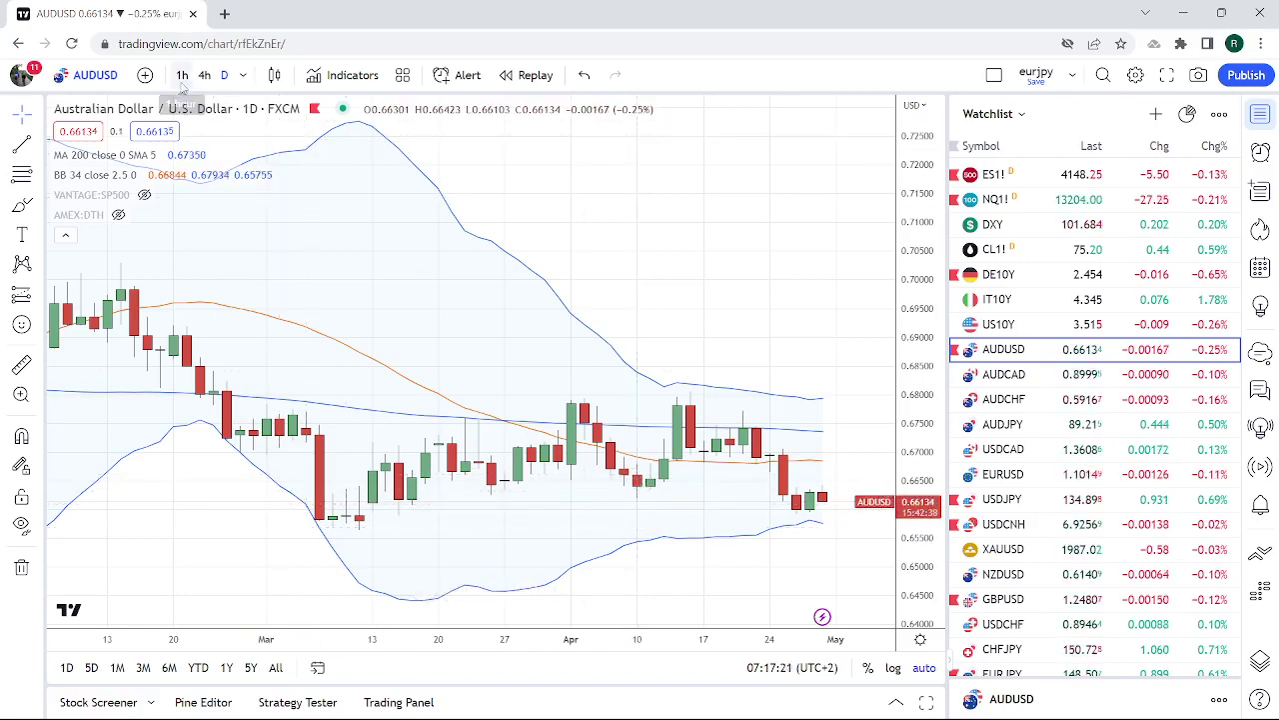
key("Return")
scroll(612, 335, "down", 2)
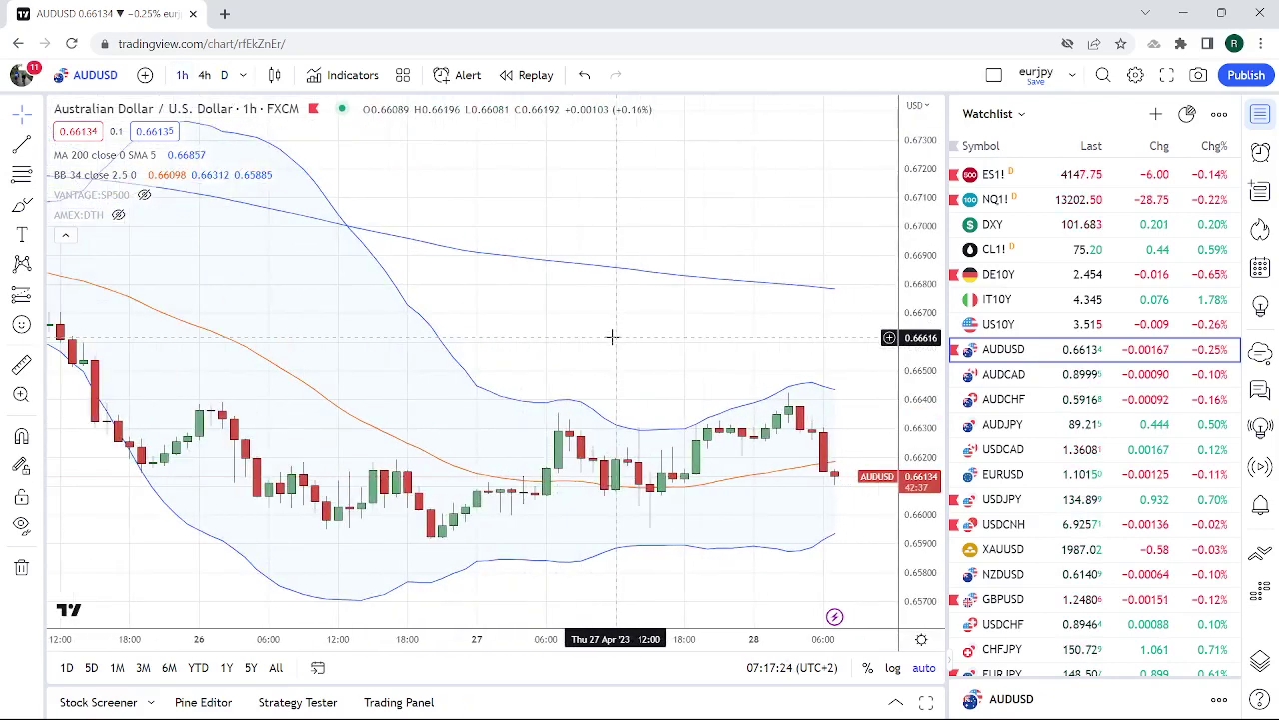